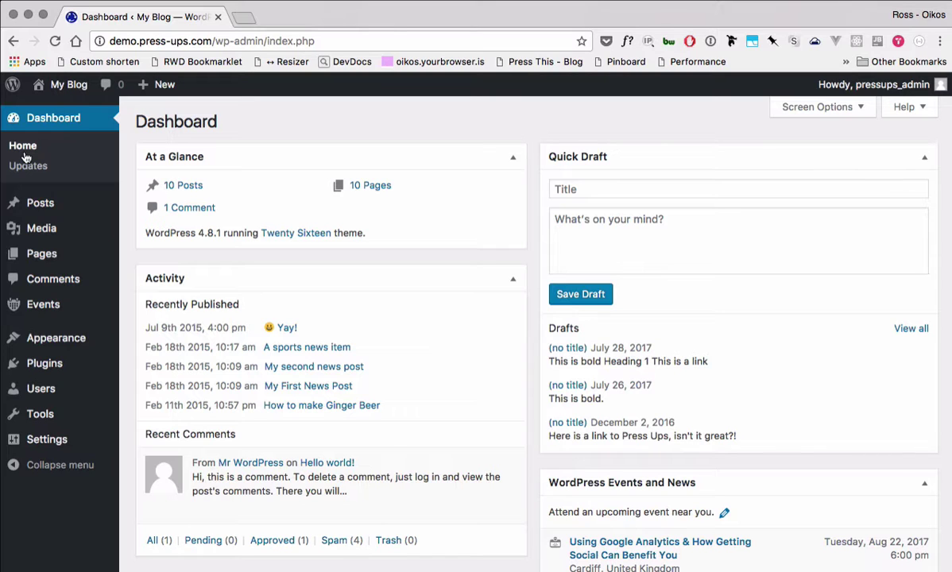
Step: Open the Users list from the sidebar and start the Add New User form
mouse_move(39, 390)
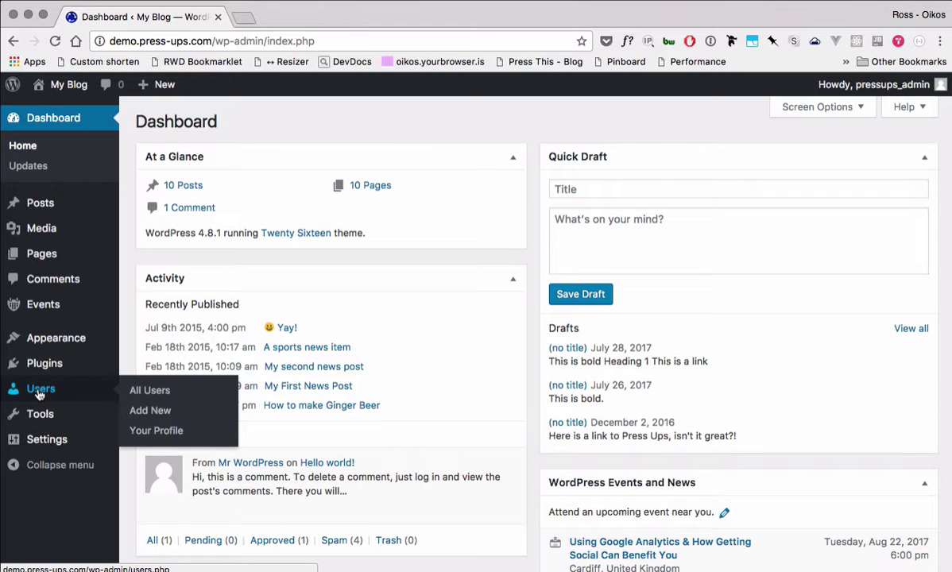
left_click(38, 391)
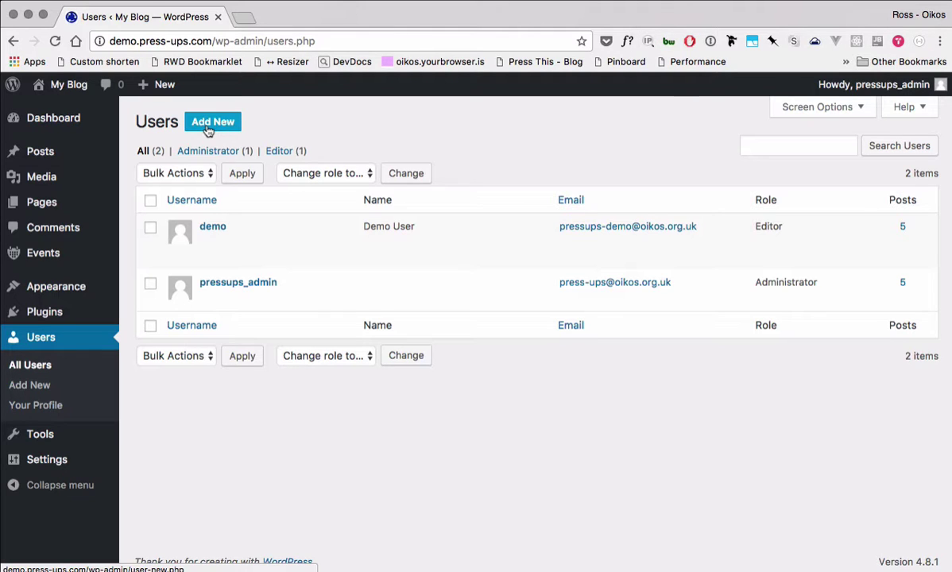
left_click(206, 129)
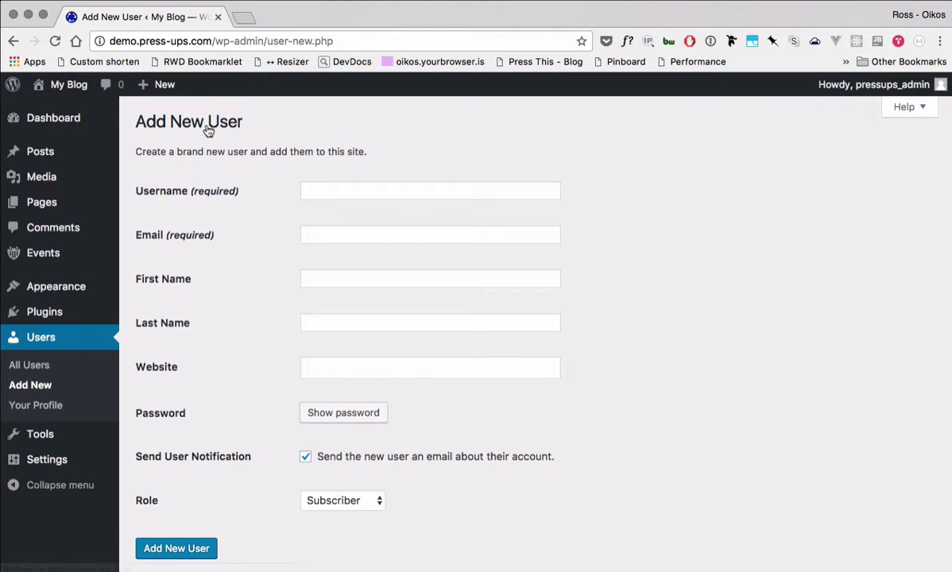
Step: Fill the Username, Email, First Name and Last Name fields with the new user's details
left_click(338, 193)
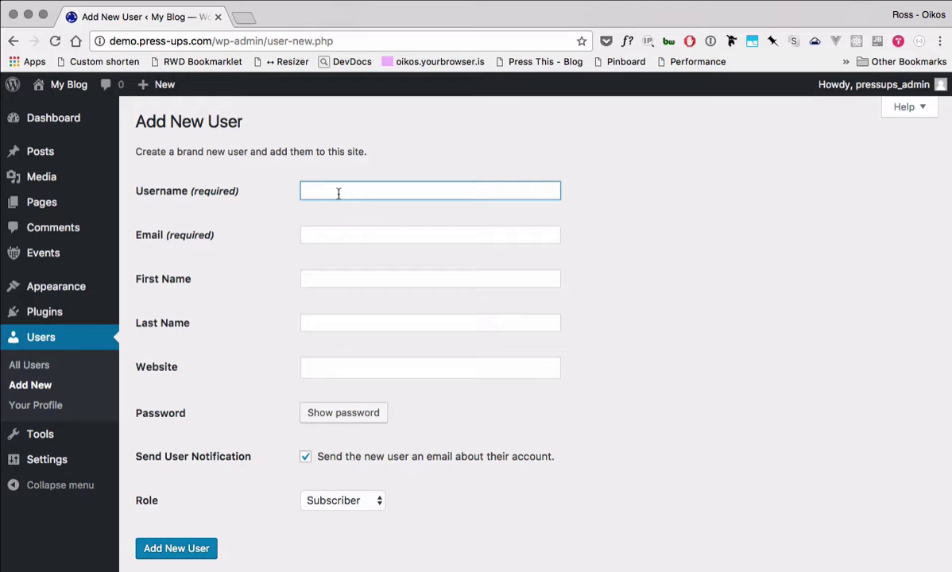
key("Tab")
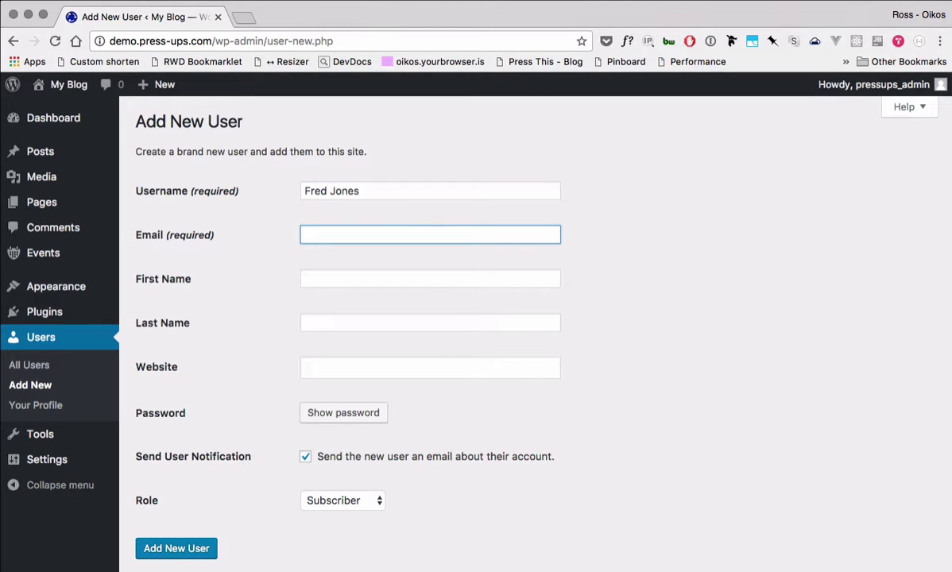
type("fred@example.com")
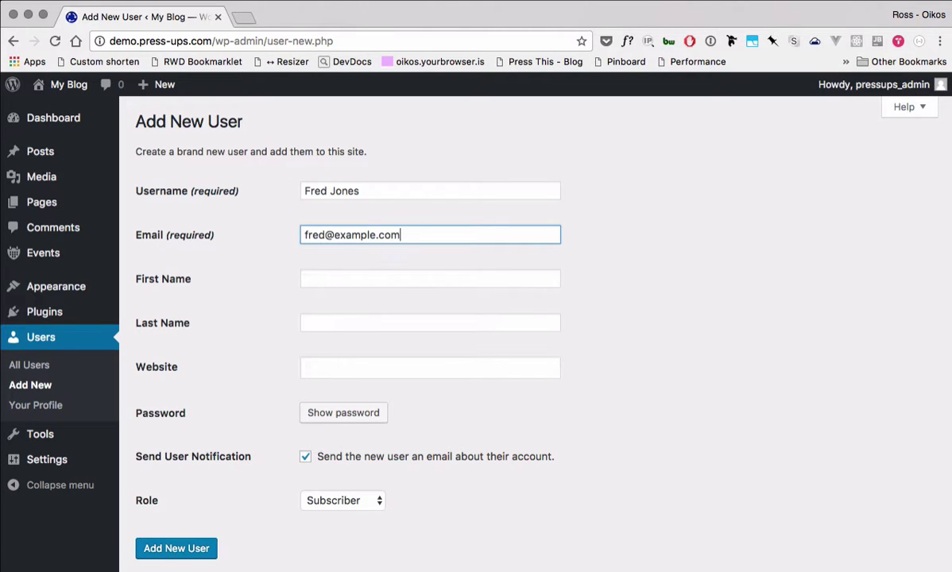
key("Tab")
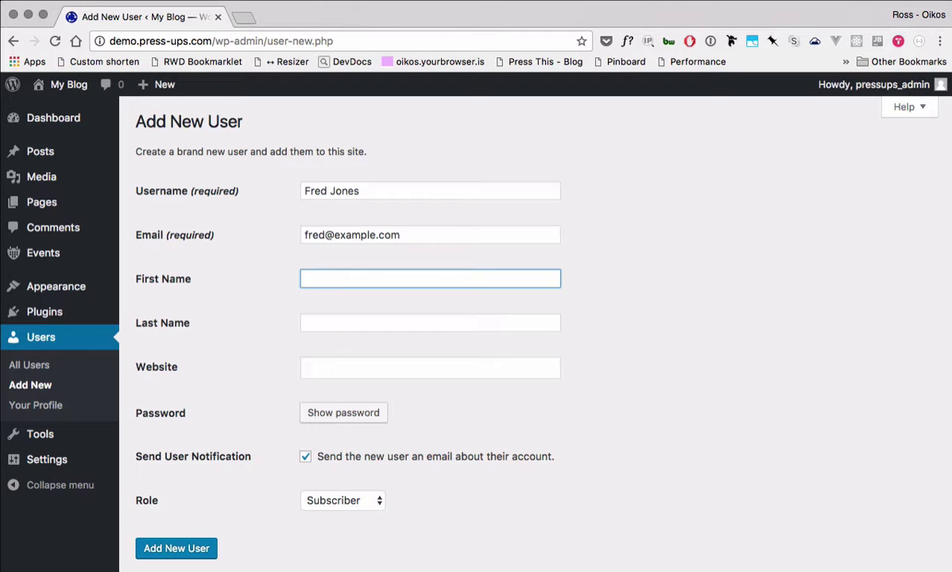
key("Tab")
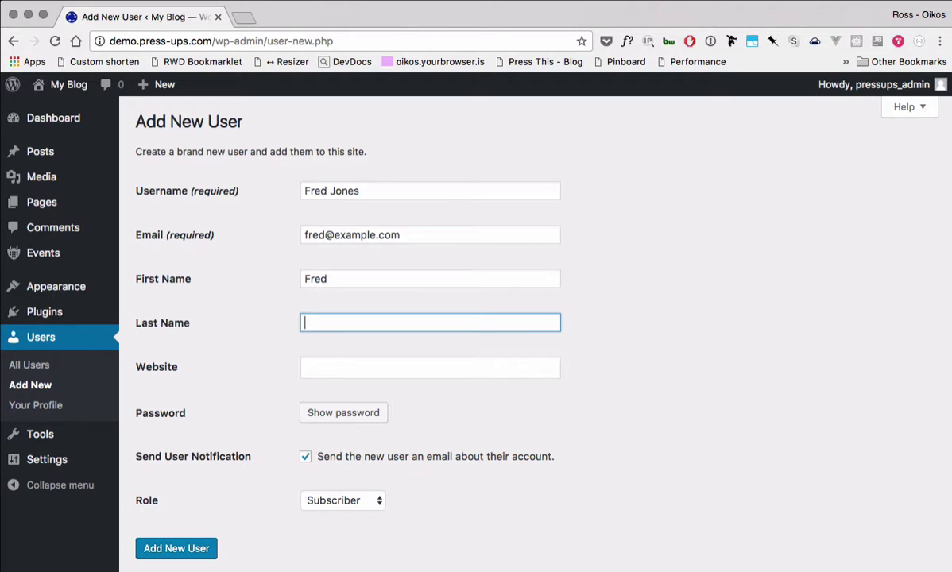
key("Tab")
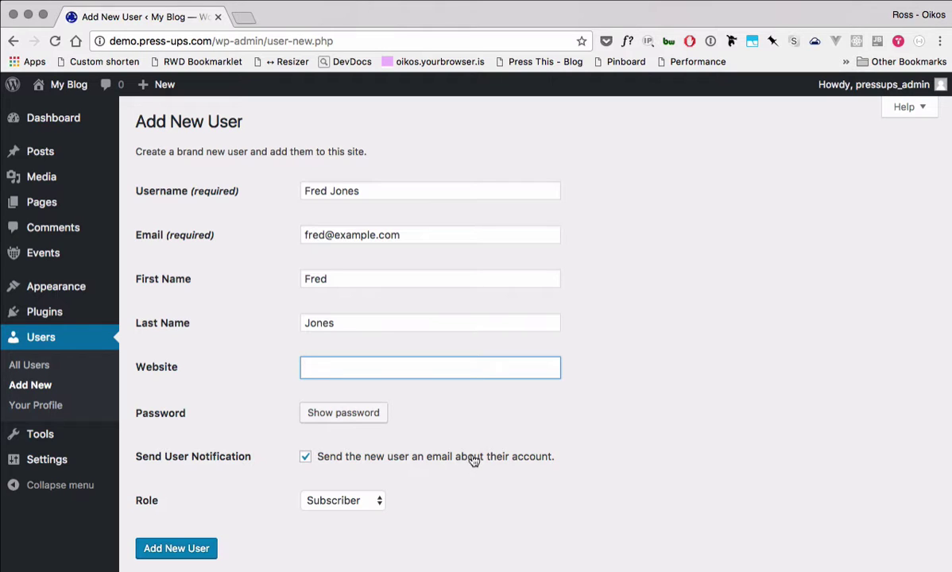
Step: Choose Author from the Role dropdown and submit Add New User
left_click(351, 503)
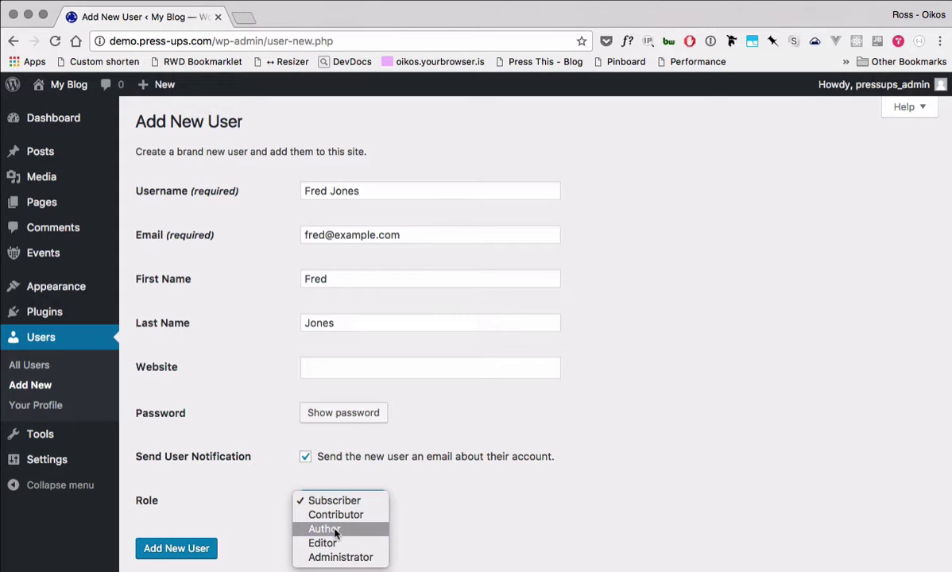
left_click(334, 530)
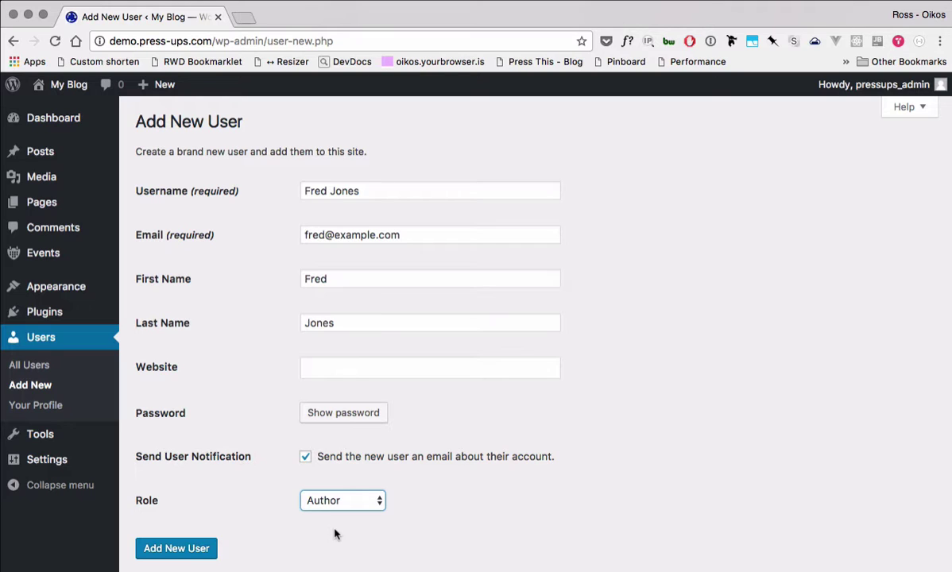
left_click(181, 549)
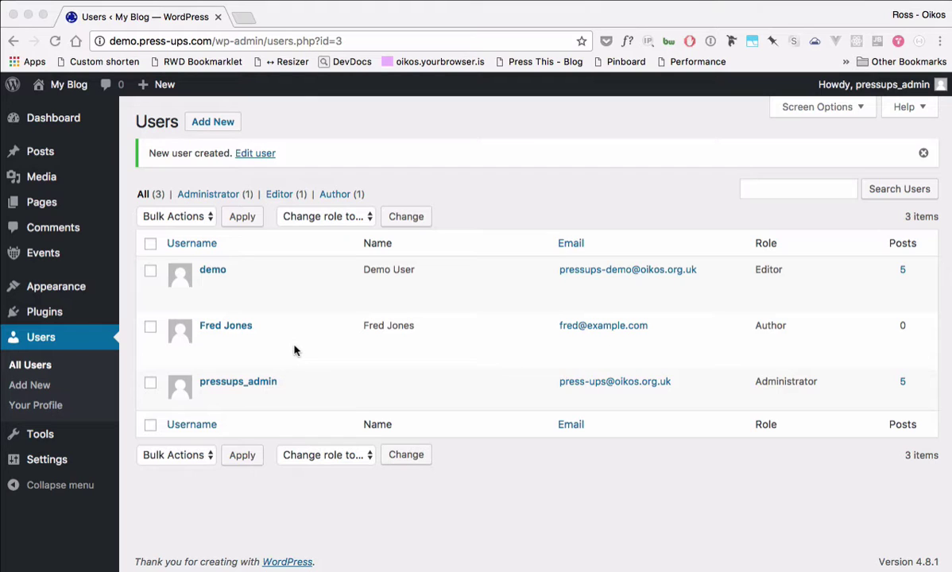
Step: Reveal the Edit and Delete links on the new Author's row in the Users list
mouse_move(209, 352)
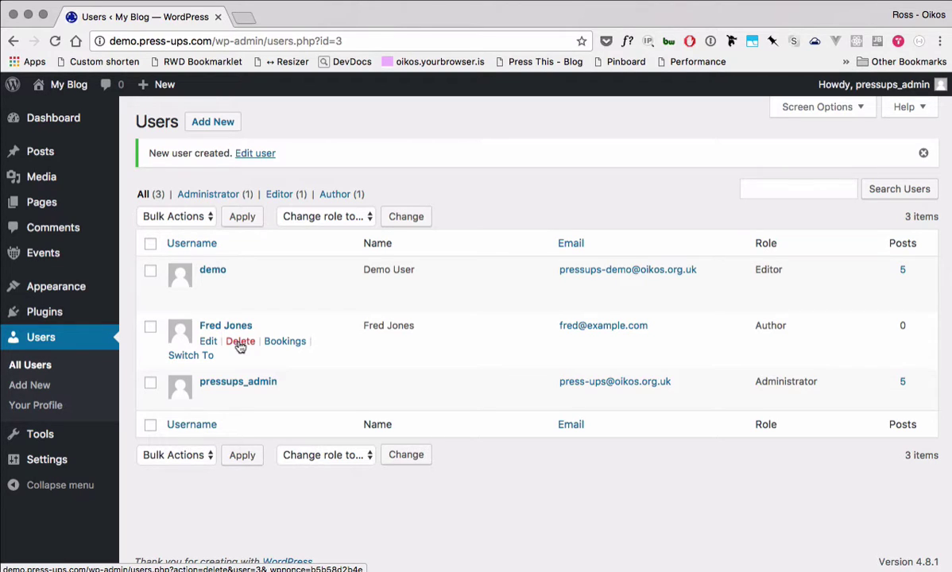
left_click(209, 347)
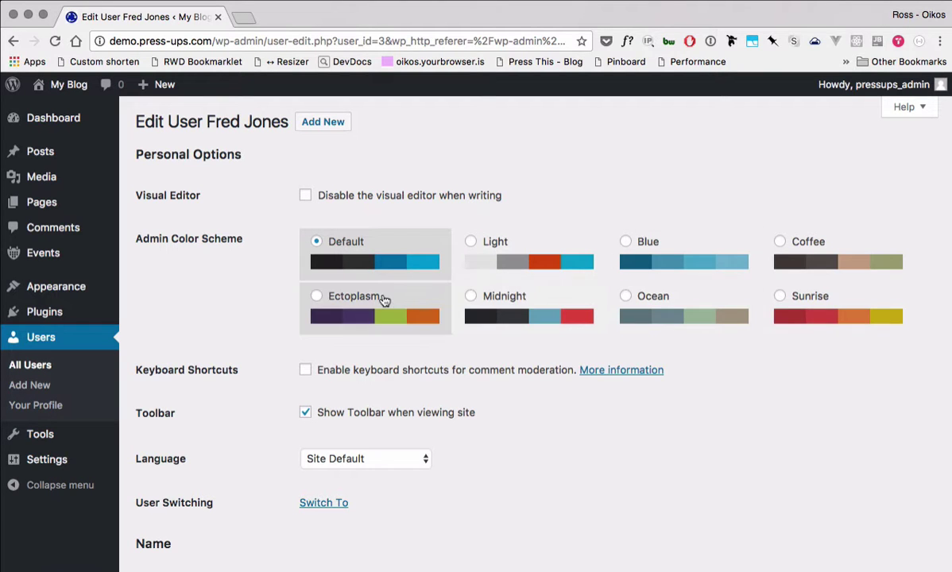
scroll(232, 306, "down", 3)
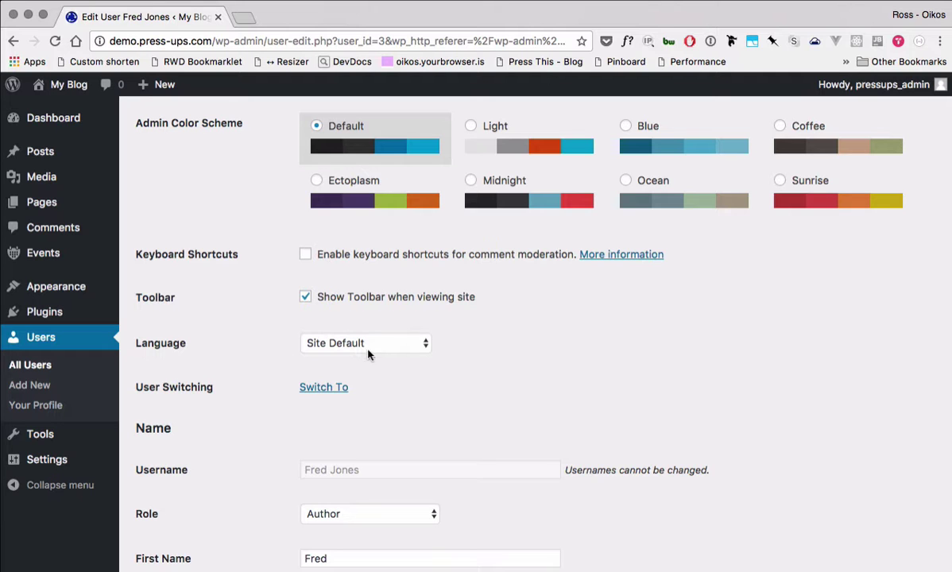
scroll(250, 359, "down", 5)
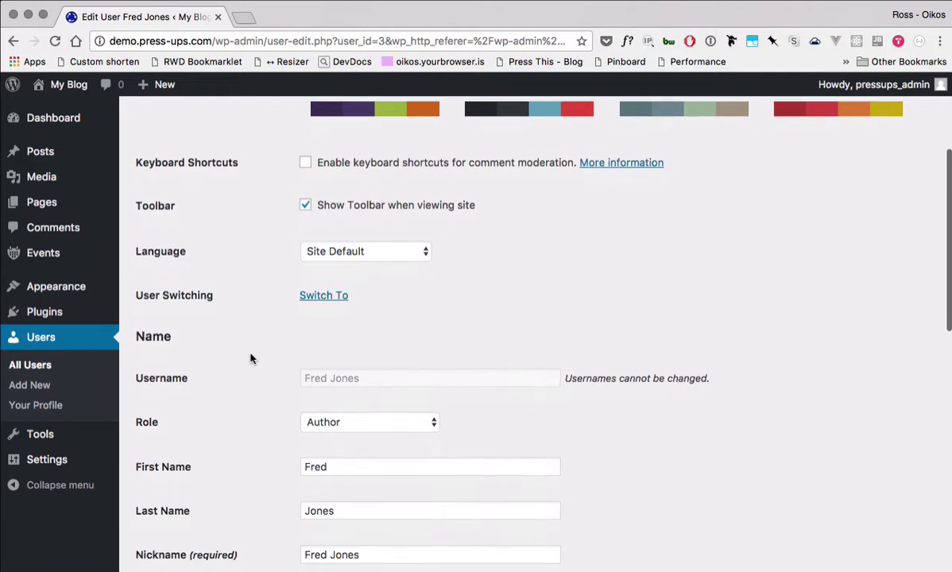
scroll(250, 359, "down", 4)
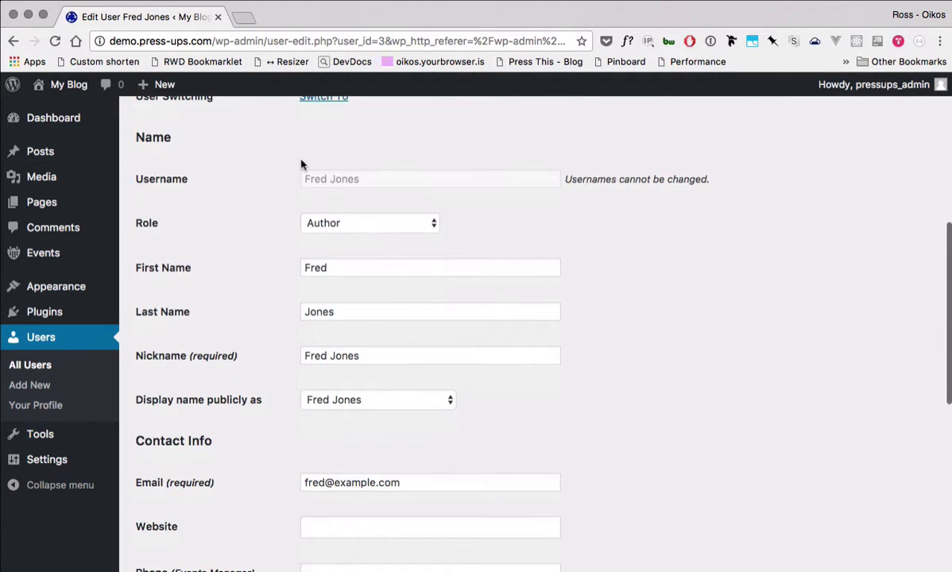
scroll(287, 459, "down", 3)
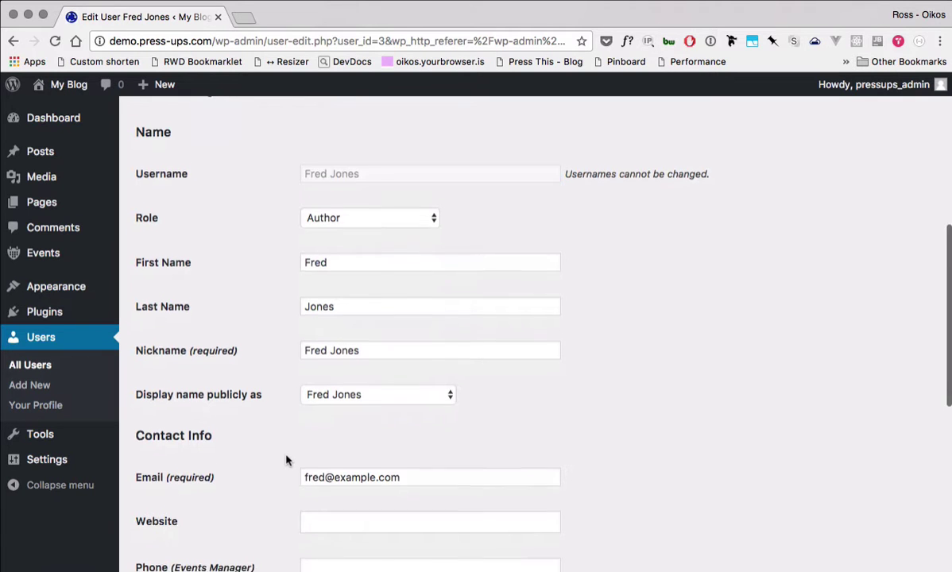
scroll(287, 459, "down", 3)
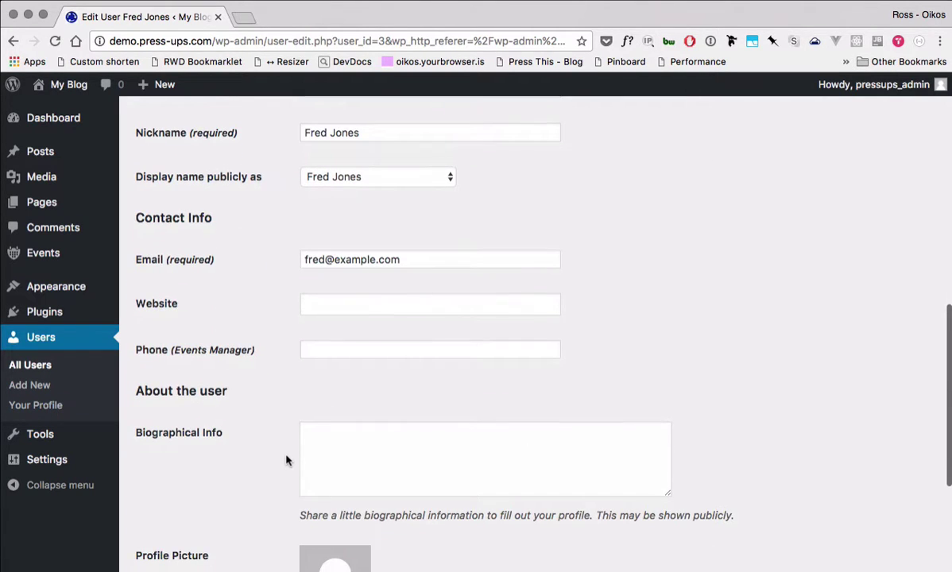
scroll(287, 460, "up", 5)
scroll(287, 457, "down", 2)
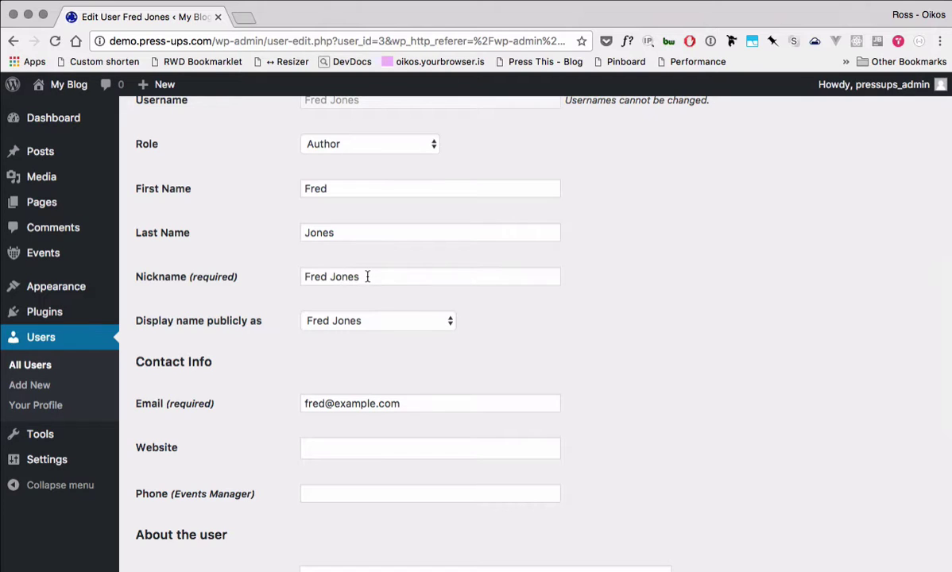
Step: Replace the nickname with 'Editor' and check it now appears among the display name choices
left_click(368, 328)
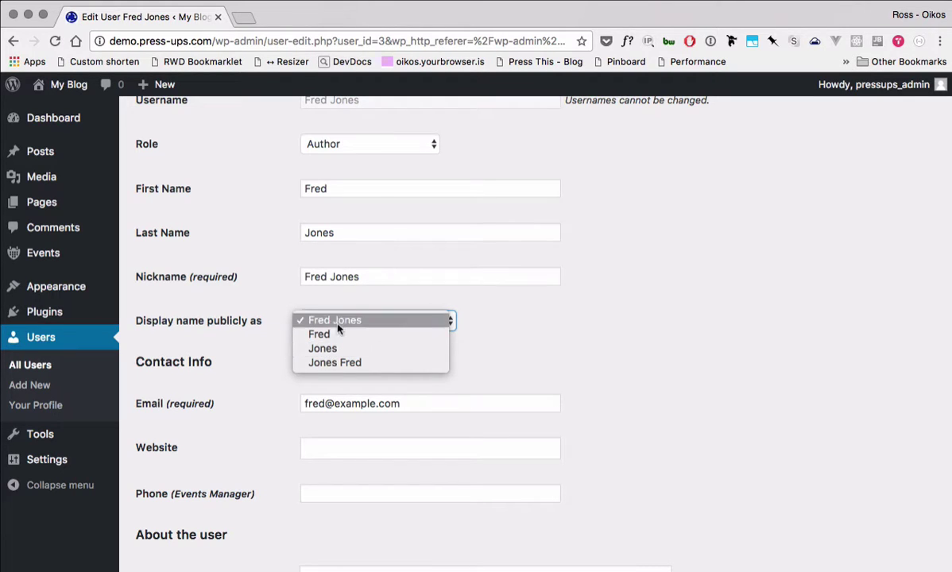
left_click(266, 338)
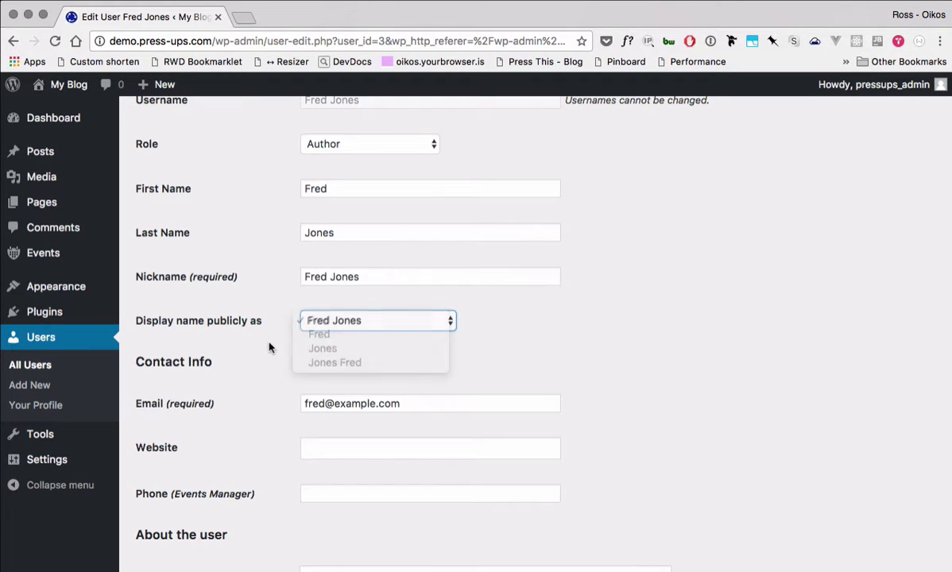
left_click(376, 280)
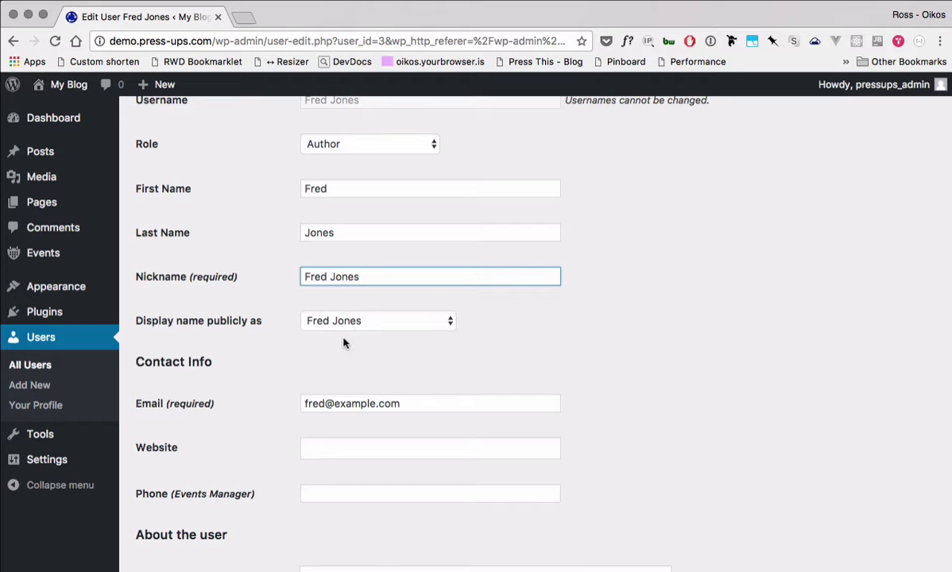
double_click(367, 276)
key("BackSpace")
key("BackSpace")
key("BackSpace")
key("BackSpace")
key("BackSpace")
key("BackSpace")
type("Editor")
key("Tab")
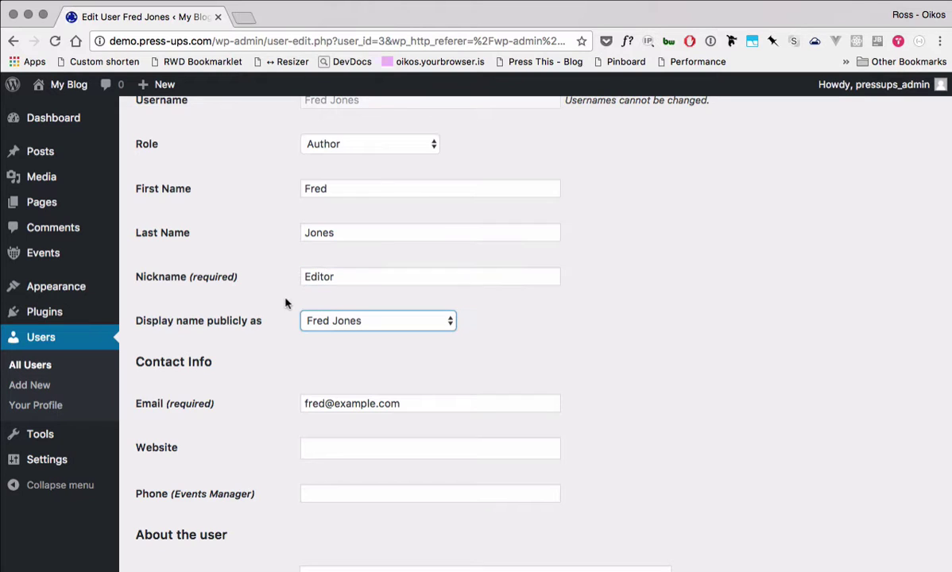
left_click(334, 323)
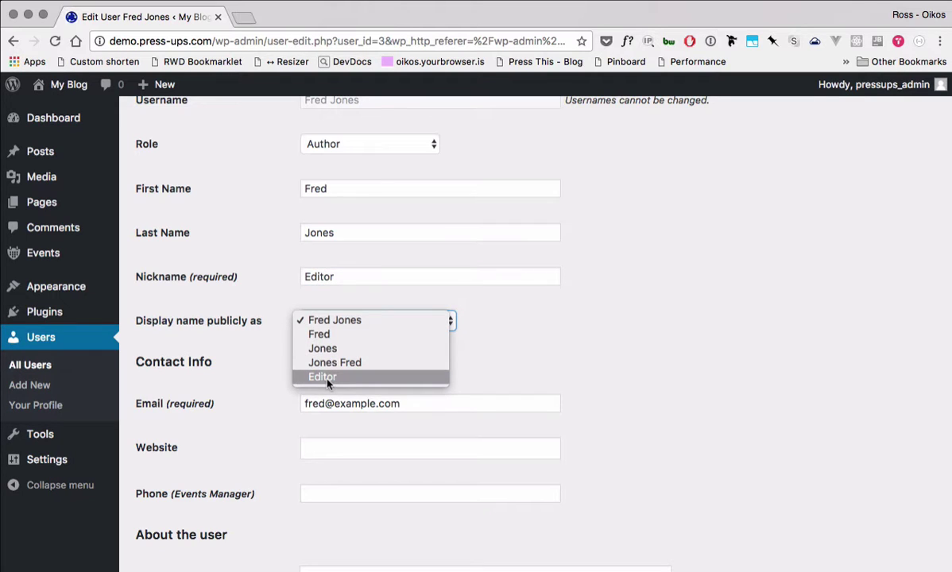
left_click(255, 370)
Step: Generate a new password rated Strong in the Account Management section
scroll(256, 368, "down", 2)
scroll(255, 368, "down", 5)
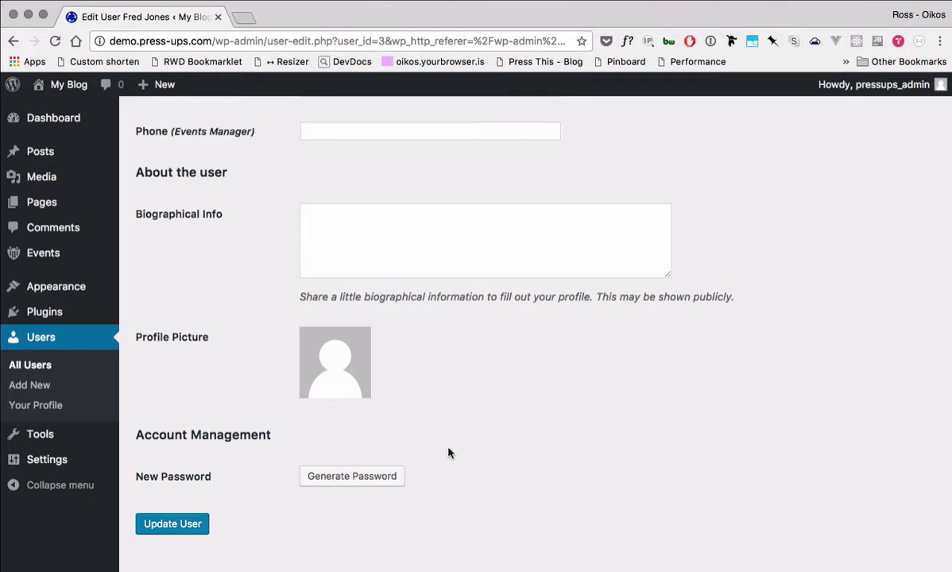
left_click(362, 478)
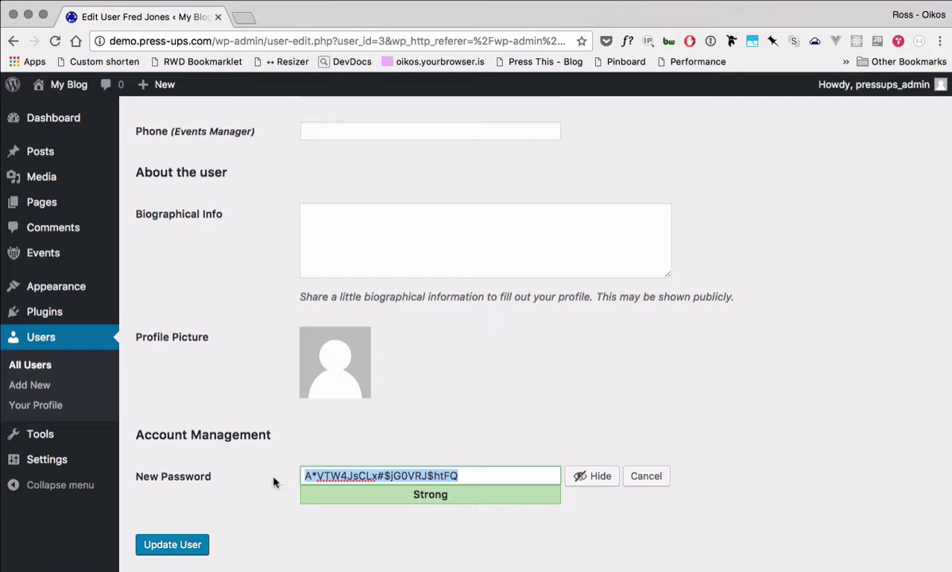
left_click(273, 482)
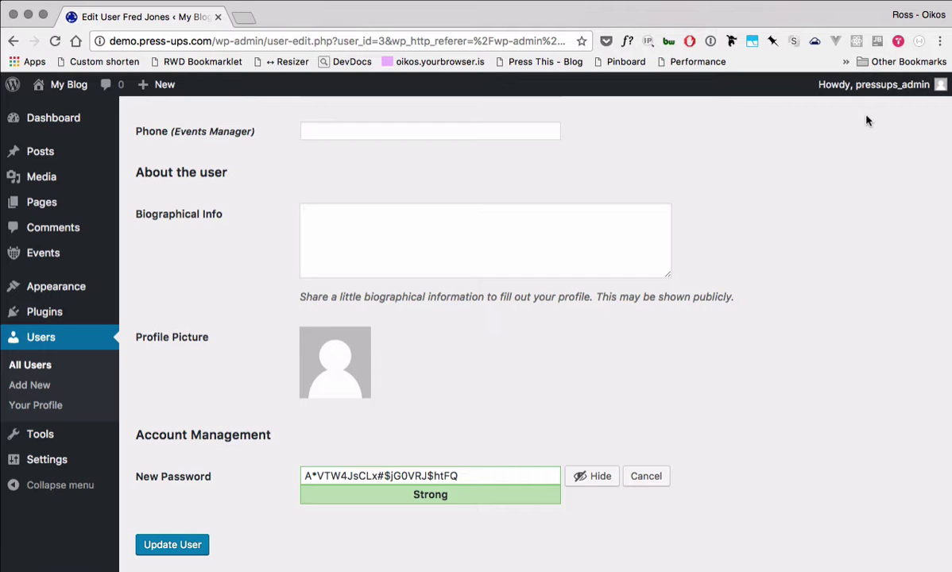
Step: Log the admin out, confirm leaving the page, and open the Lost Password page
mouse_move(842, 86)
left_click(847, 159)
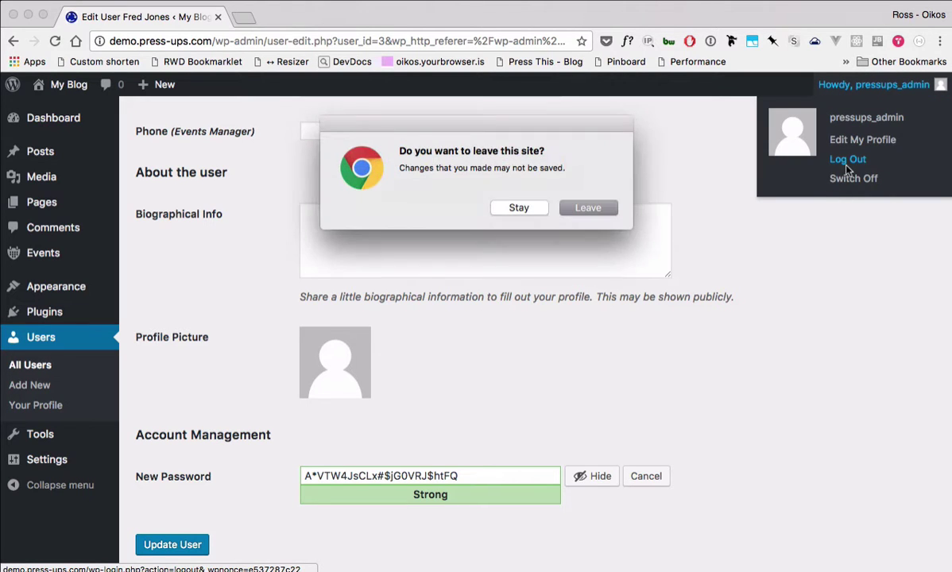
left_click(588, 209)
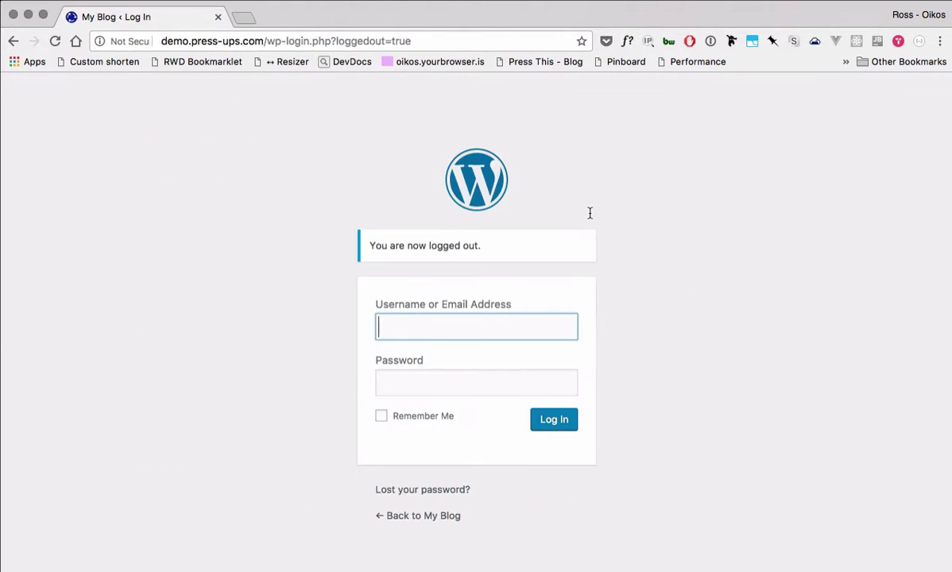
left_click(416, 493)
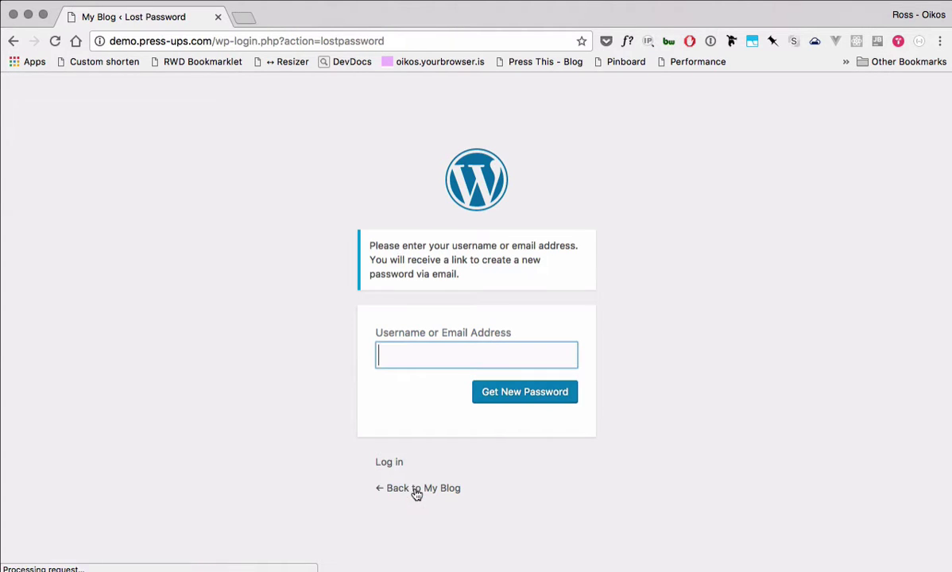